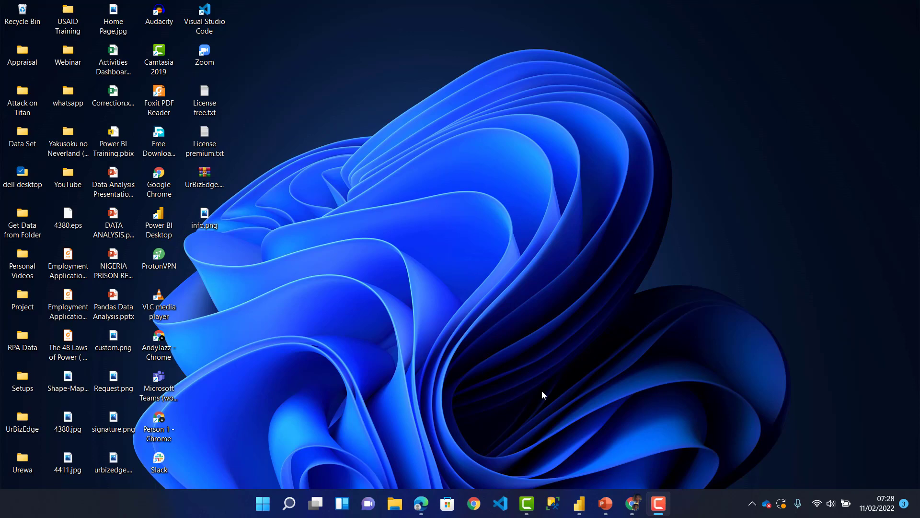
Open the Microsoft Teams (work or school) app.
{"action": "key", "text": "super"}
{"action": "type", "text": "team"}
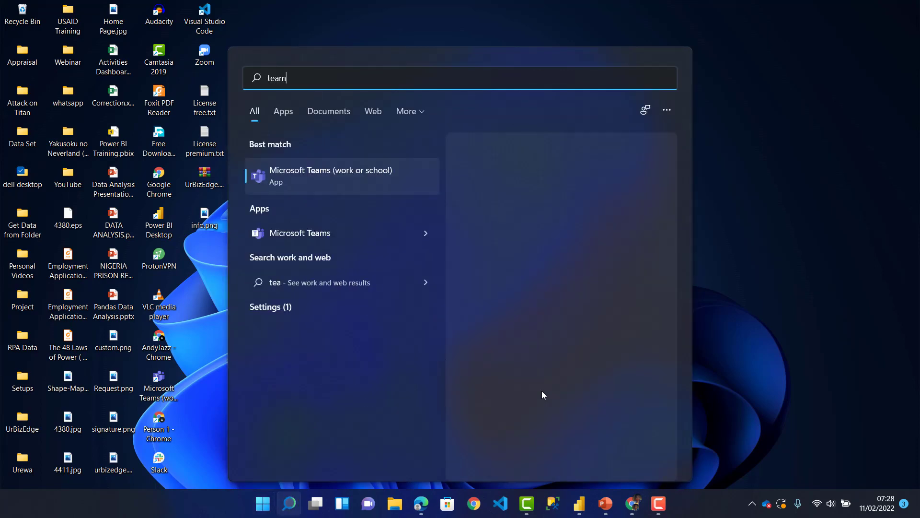
{"action": "left_click", "coordinate": [343, 178]}
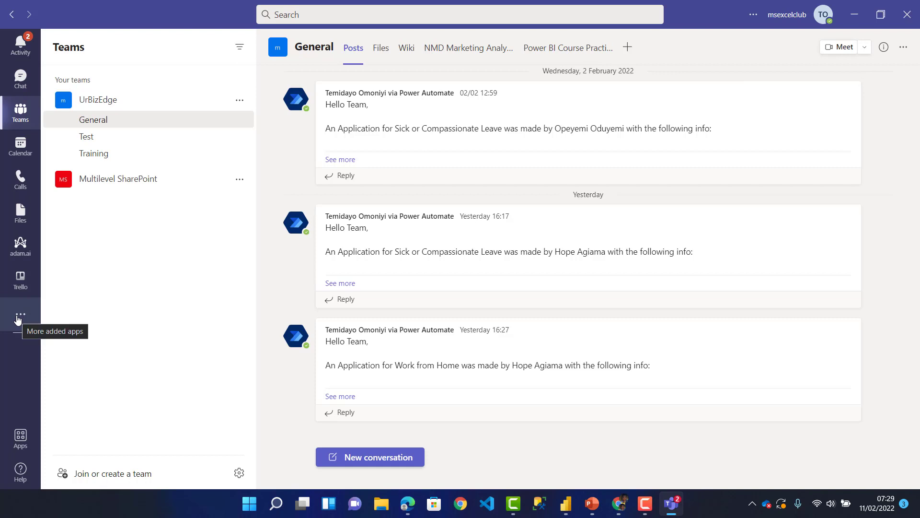
Find the Power BI app among the Teams apps, add it and pin it to the app bar.
{"action": "left_click", "coordinate": [18, 319]}
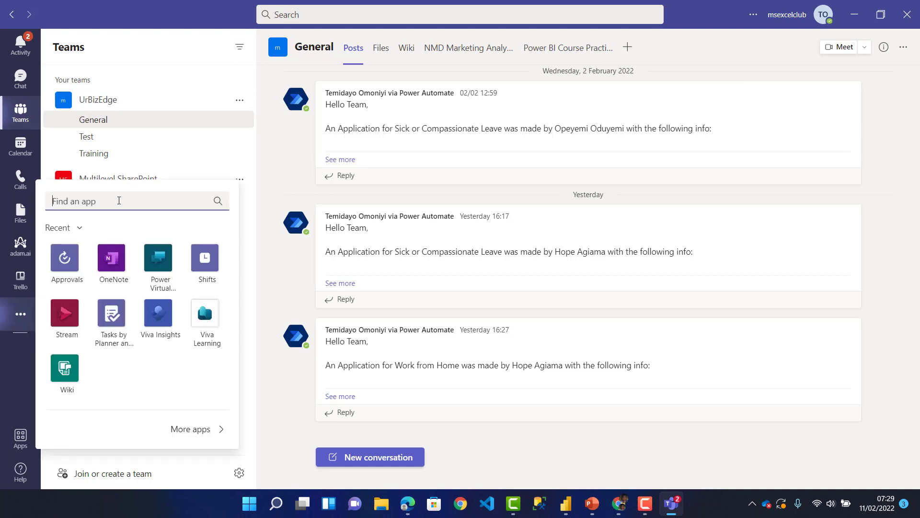
{"action": "type", "text": "power"}
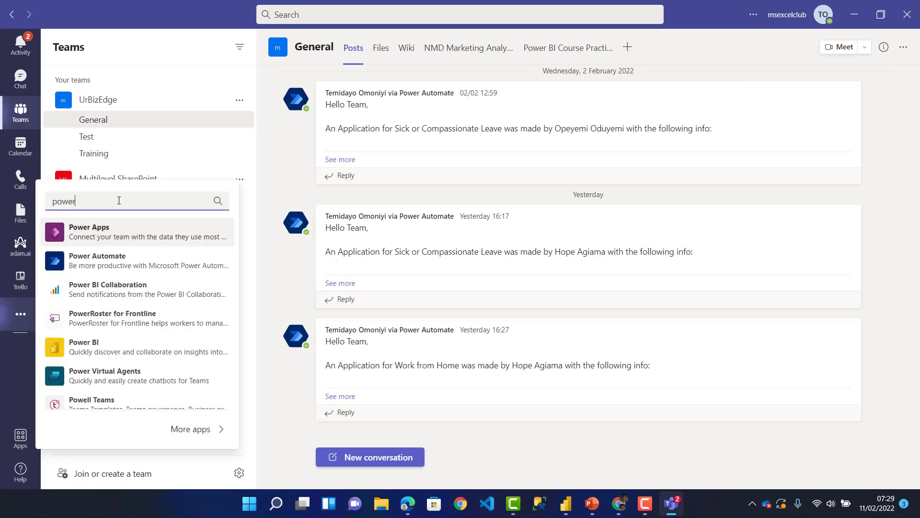
{"action": "left_click", "coordinate": [117, 347]}
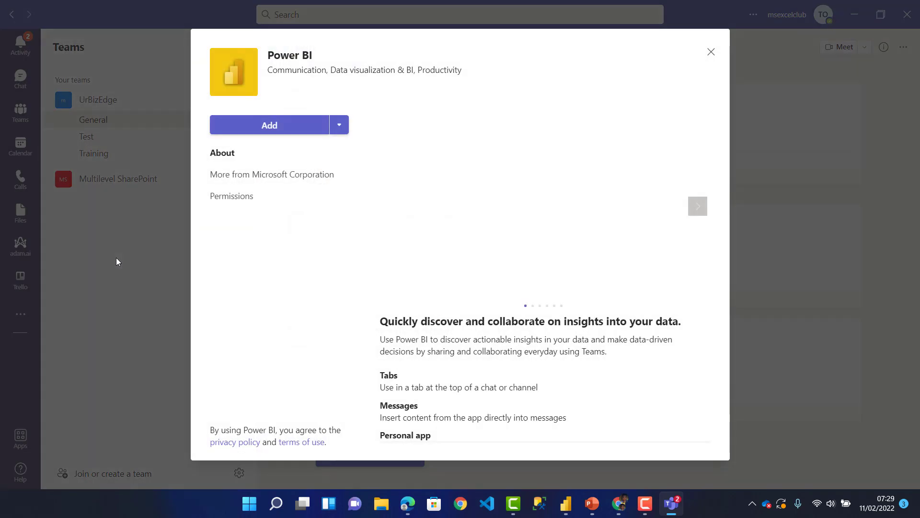
{"action": "left_click", "coordinate": [267, 127]}
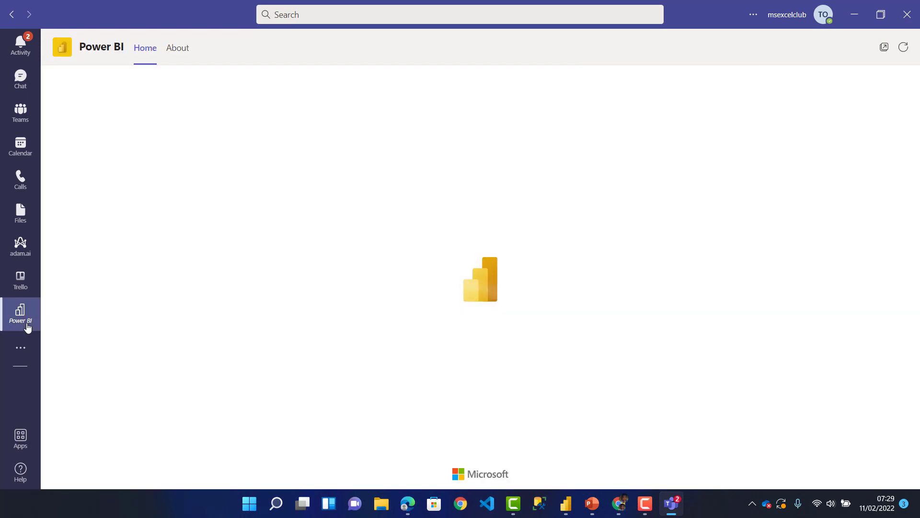
{"action": "right_click", "coordinate": [19, 323]}
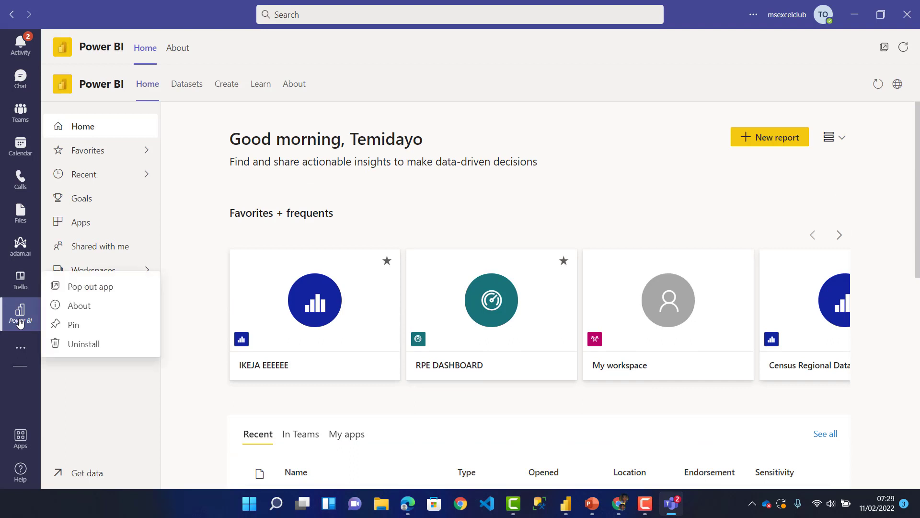
{"action": "left_click", "coordinate": [69, 323]}
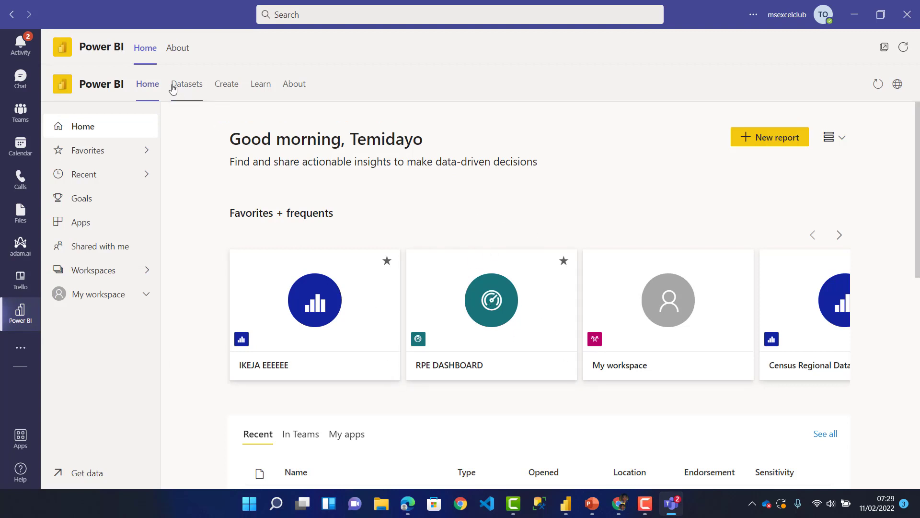
Look through the Power BI app's Datasets, Create, Learn and About pages, and return to its Home page.
{"action": "left_click", "coordinate": [153, 87]}
{"action": "left_click", "coordinate": [181, 87]}
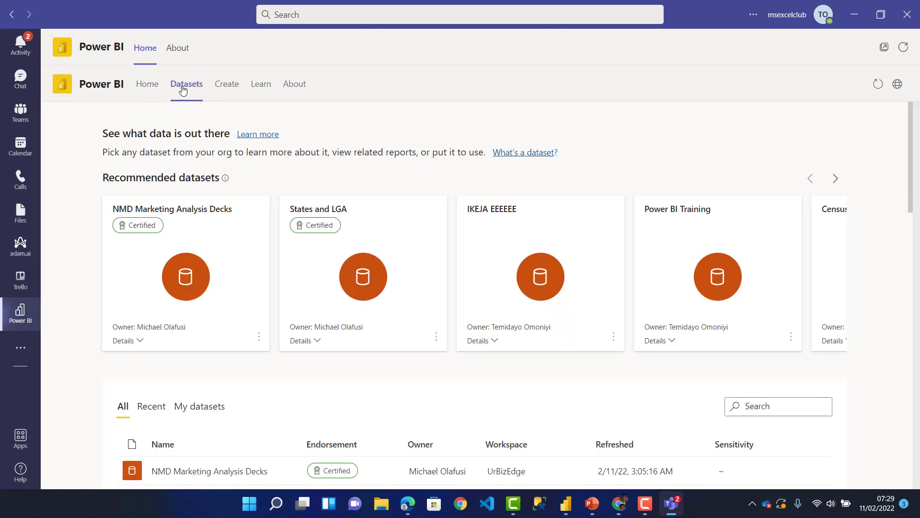
{"action": "left_click", "coordinate": [227, 86]}
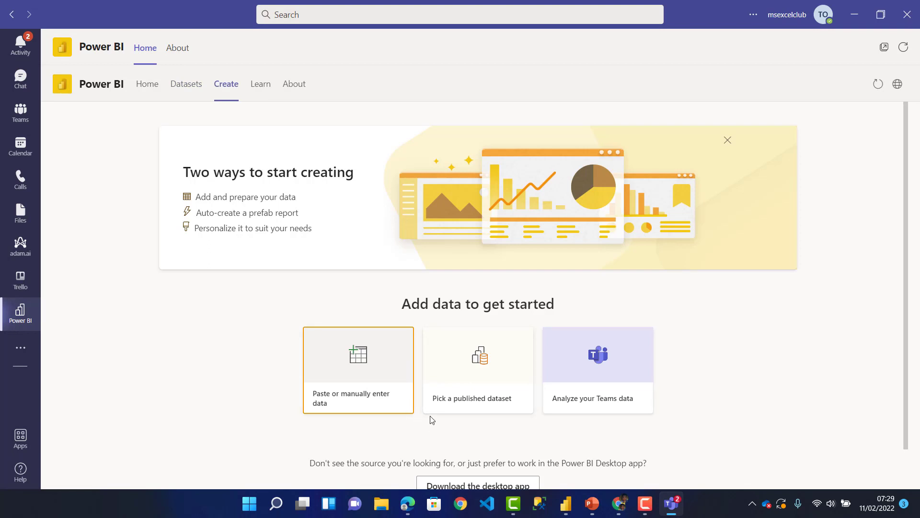
{"action": "left_click", "coordinate": [254, 83]}
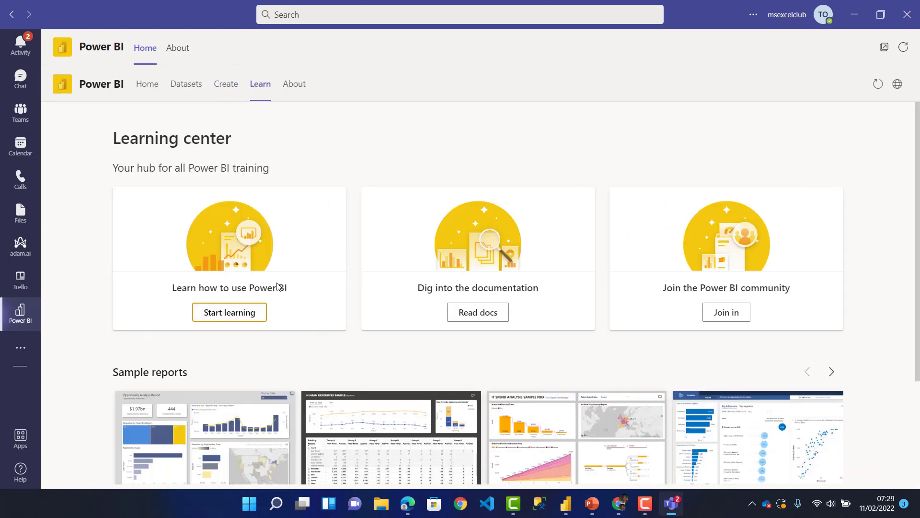
{"action": "left_click", "coordinate": [296, 85]}
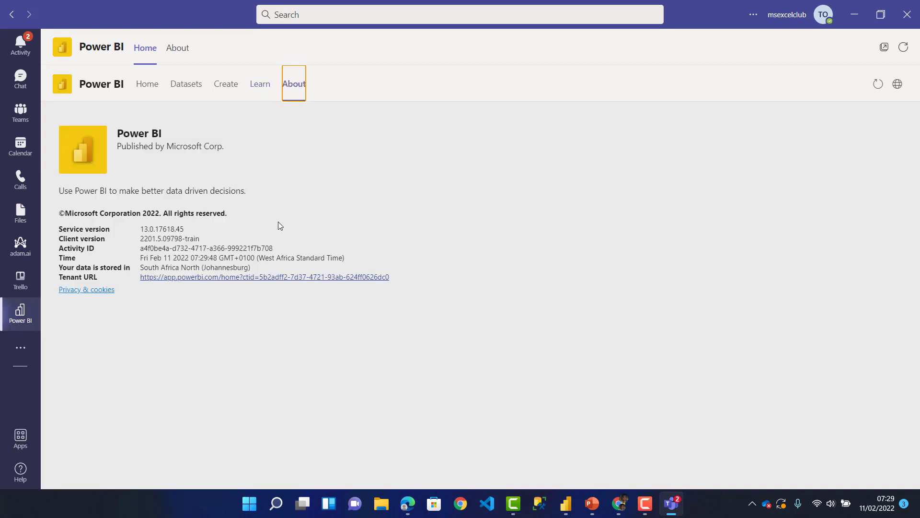
{"action": "left_click", "coordinate": [147, 87]}
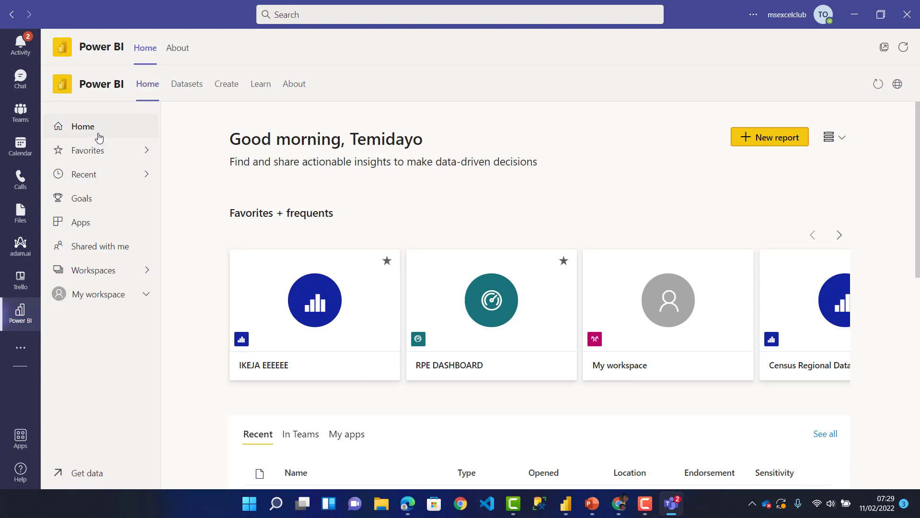
Review the Favorites, Recent, Goals, Apps and Shared with me sections of Power BI.
{"action": "left_click", "coordinate": [95, 150]}
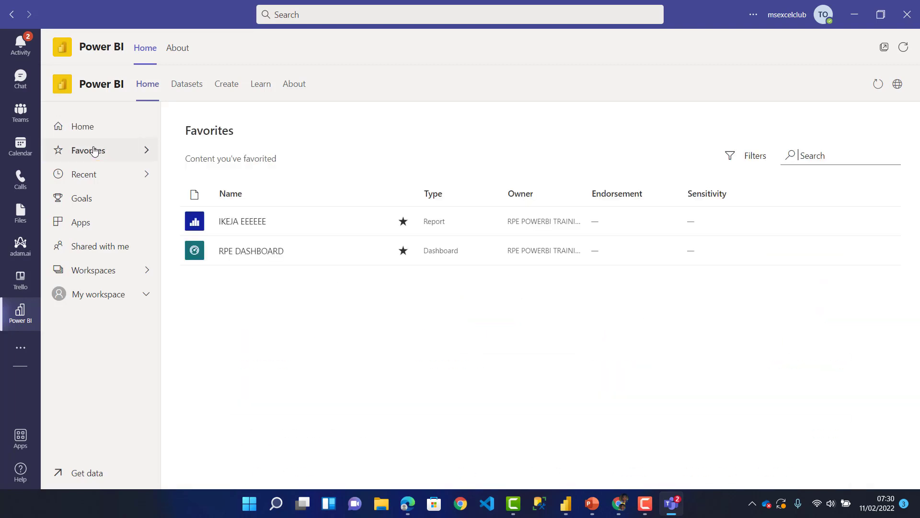
{"action": "left_click", "coordinate": [88, 174]}
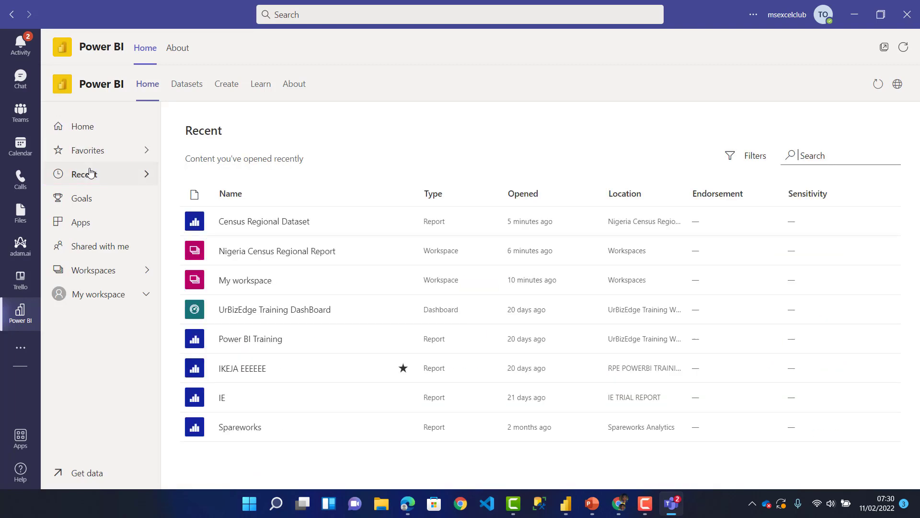
{"action": "left_click", "coordinate": [88, 202]}
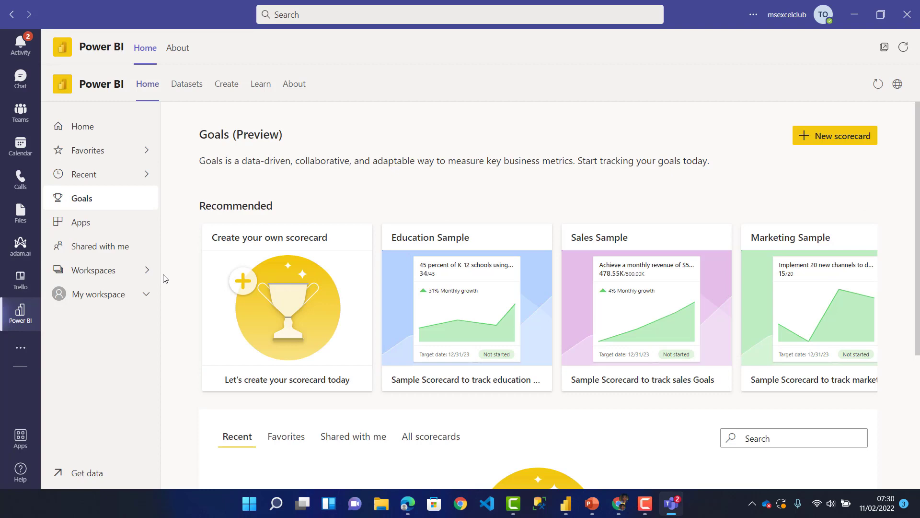
{"action": "left_click", "coordinate": [80, 222]}
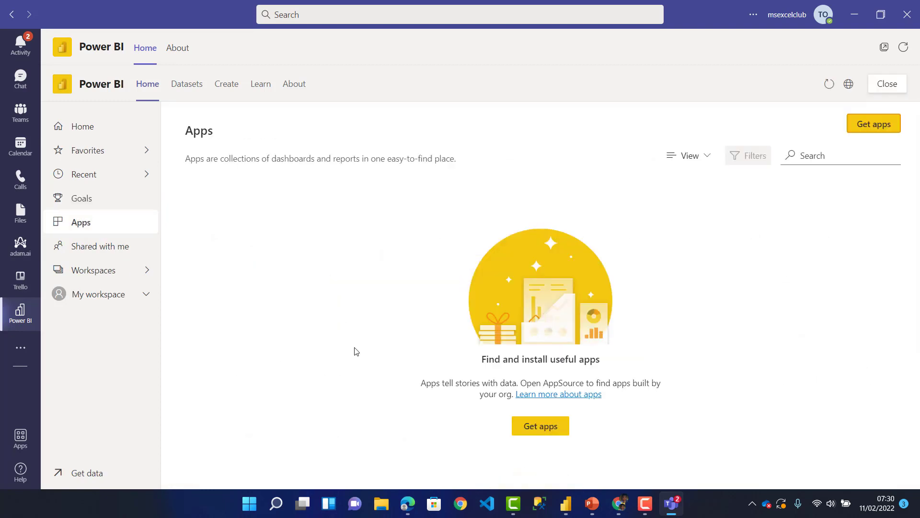
{"action": "left_click", "coordinate": [90, 254]}
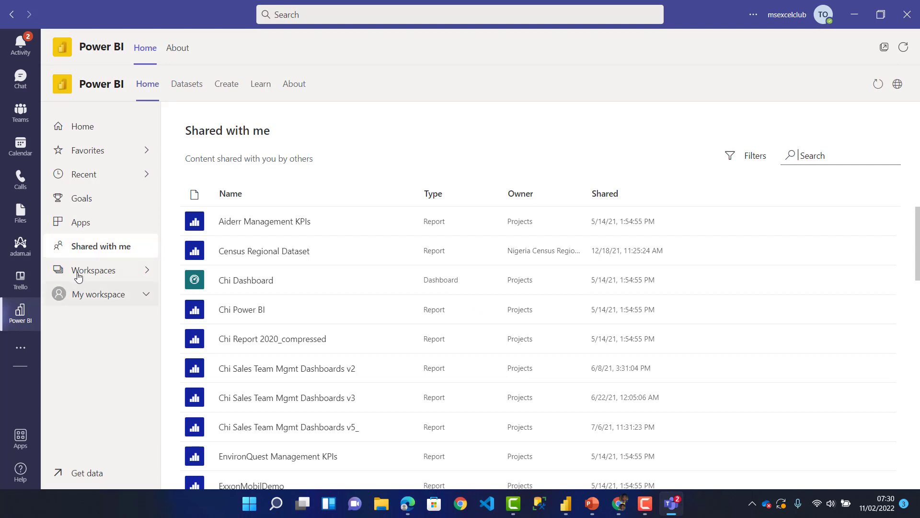
Open the Census Regional Dataset report from the Nigeria Census Regional Report workspace.
{"action": "left_click", "coordinate": [78, 276]}
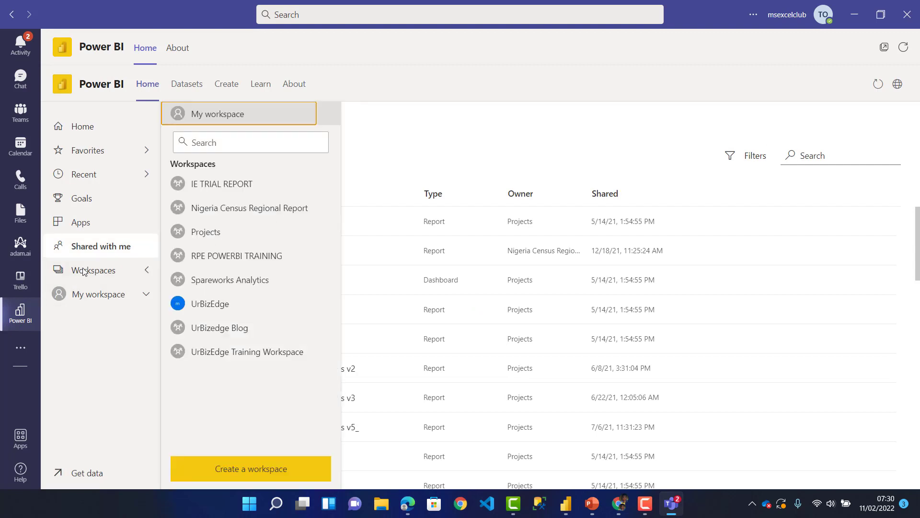
{"action": "left_click", "coordinate": [223, 209]}
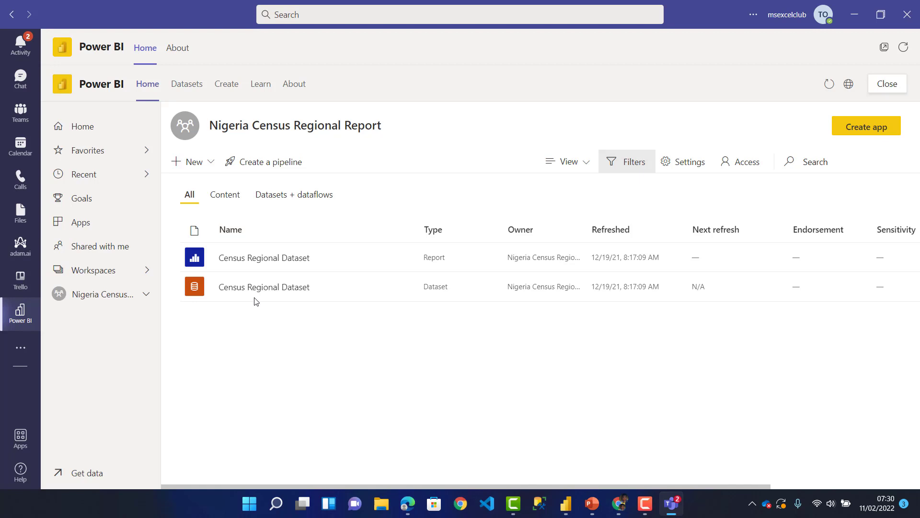
{"action": "left_click", "coordinate": [244, 261]}
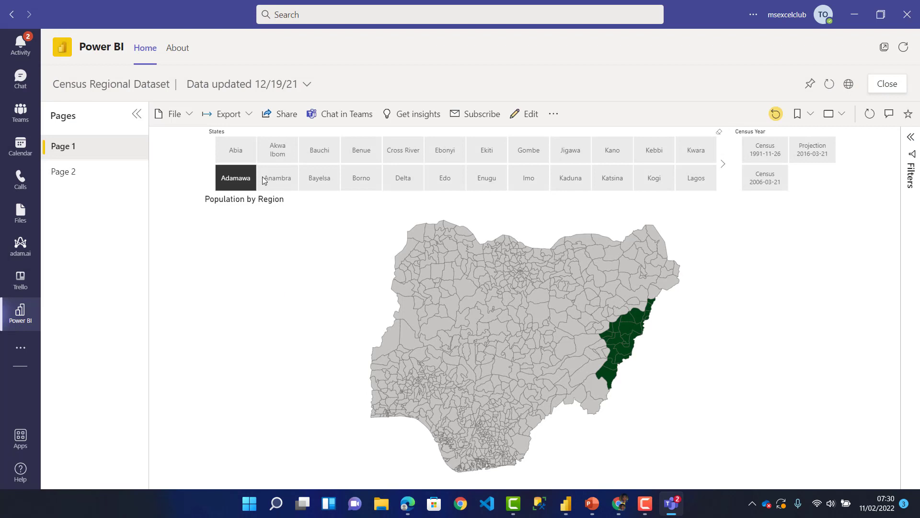
Filter the Population by Region map by Abia, Adamawa, Akwa Ibom and Anambra in turn, ending with Bauchi selected.
{"action": "left_click", "coordinate": [244, 160]}
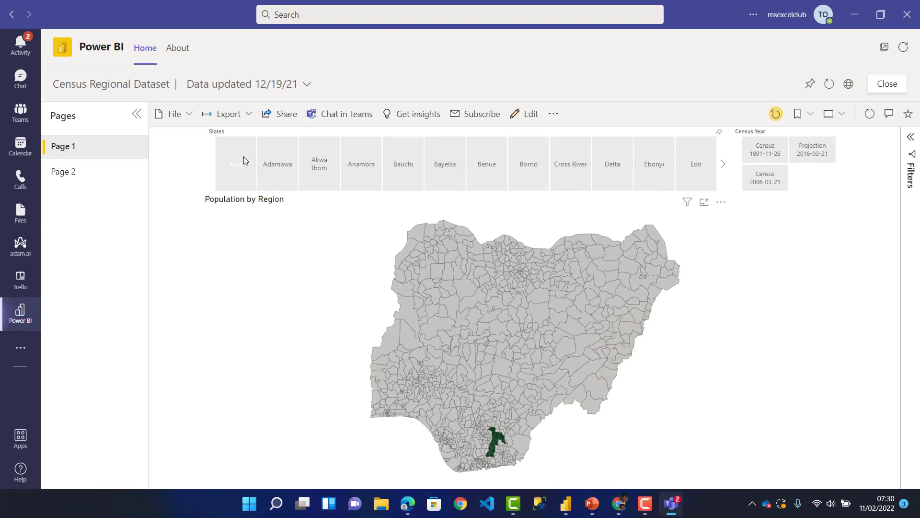
{"action": "left_click", "coordinate": [275, 168]}
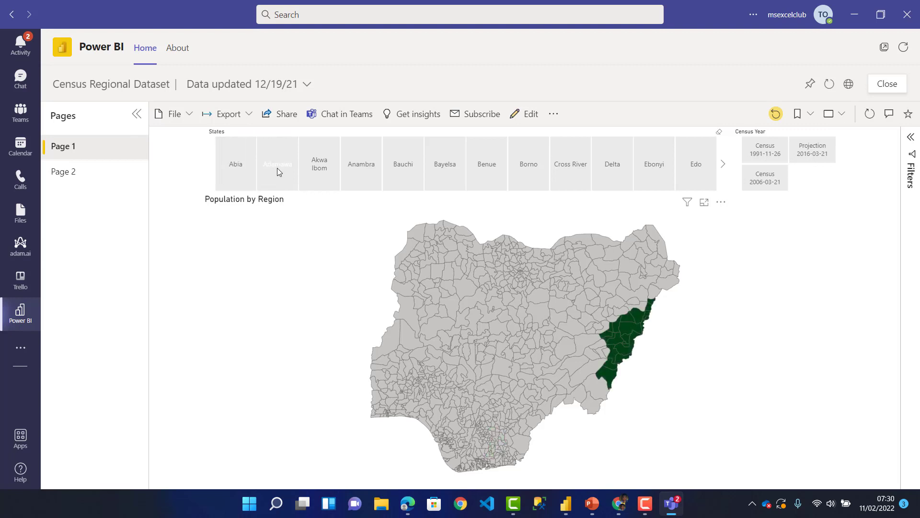
{"action": "left_click", "coordinate": [329, 163]}
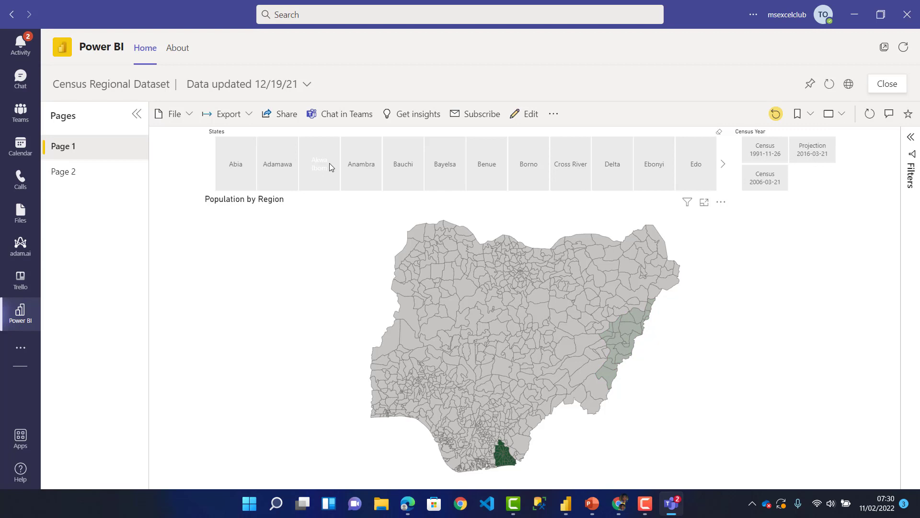
{"action": "left_click", "coordinate": [364, 159]}
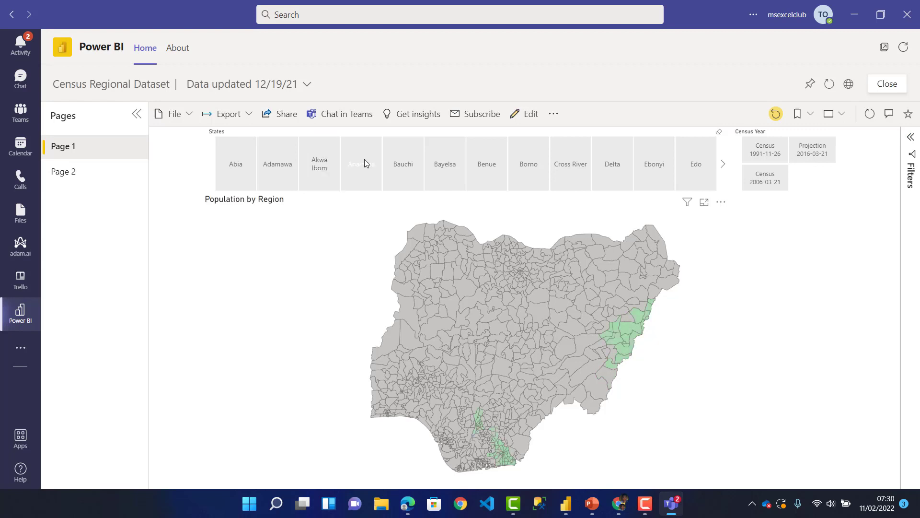
{"action": "left_click", "coordinate": [406, 160]}
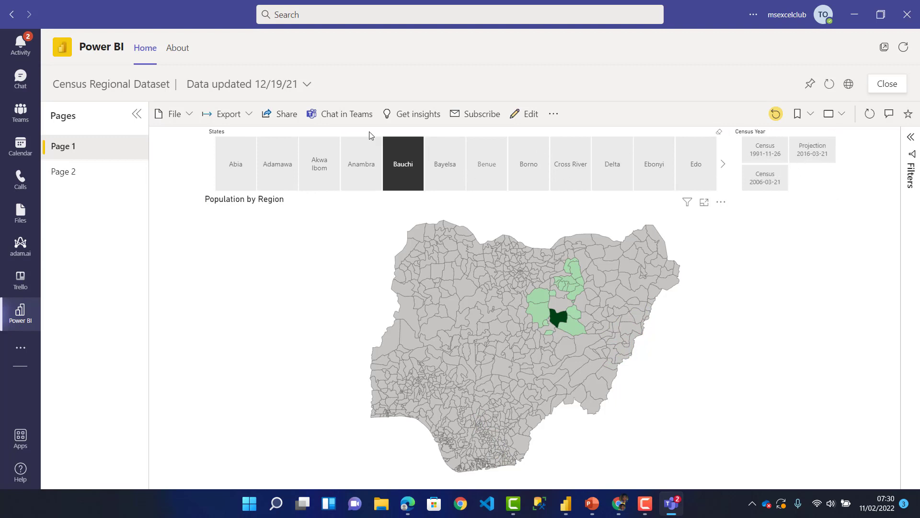
{"action": "left_click", "coordinate": [282, 118]}
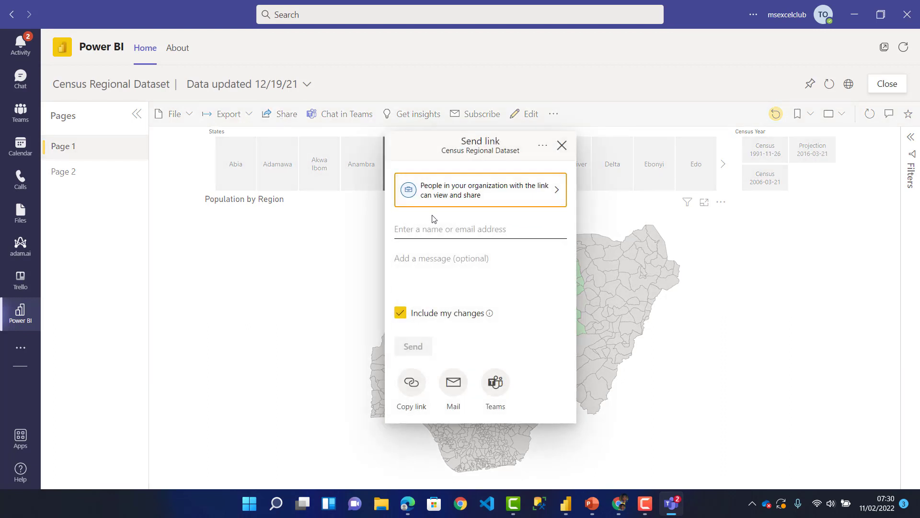
{"action": "left_click", "coordinate": [431, 229]}
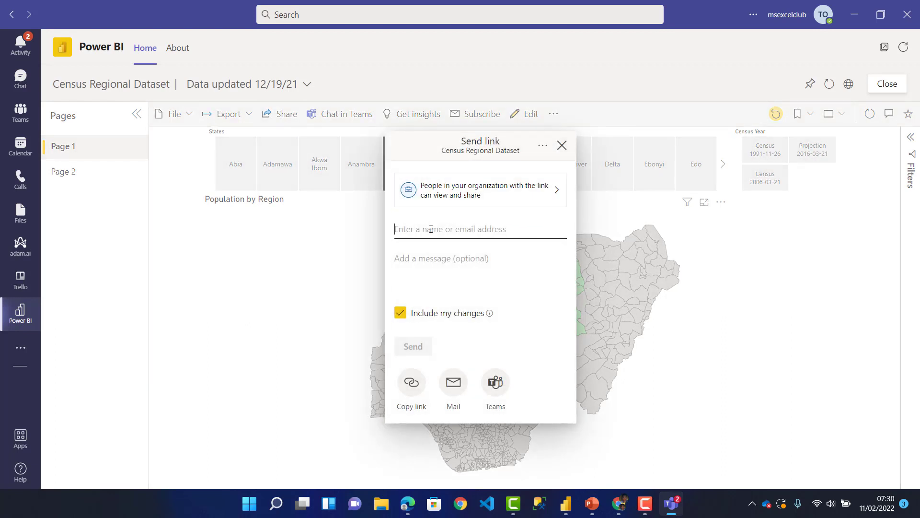
{"action": "type", "text": "mike"}
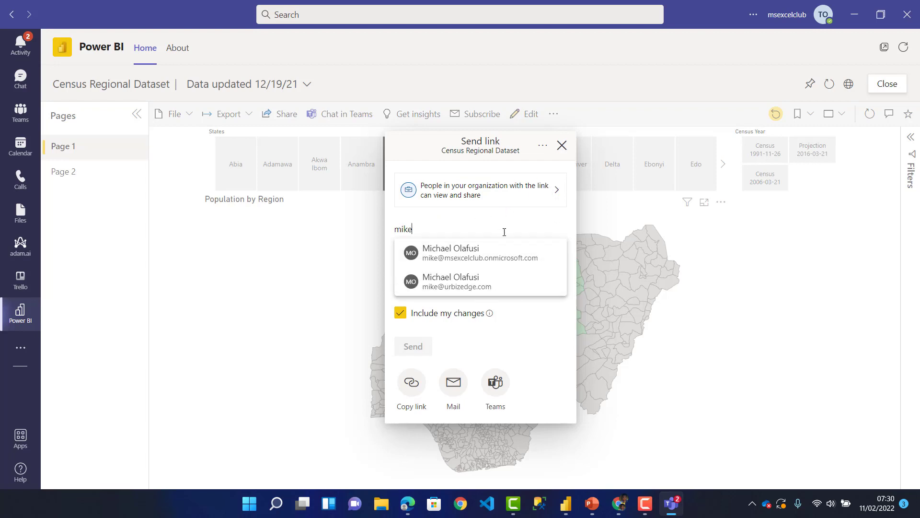
{"action": "left_click", "coordinate": [562, 145]}
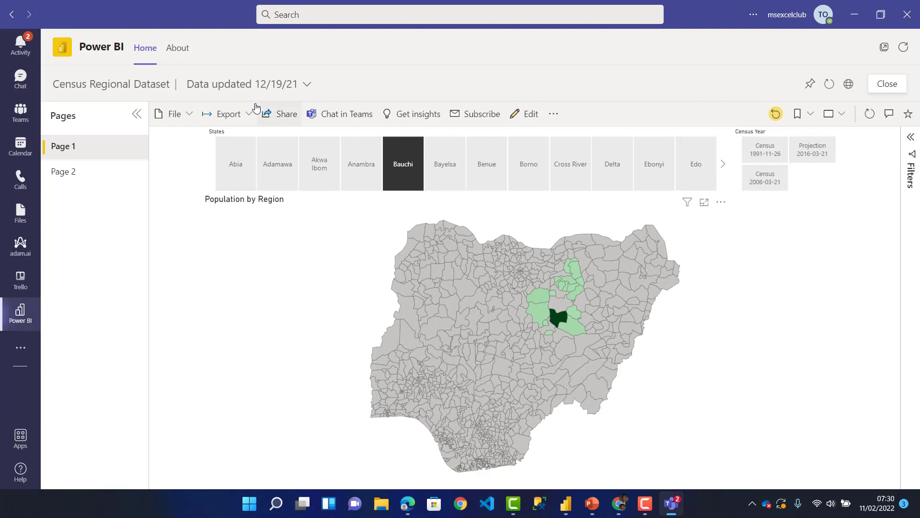
Share the report through Chat in Teams to the UrBizEdge > General channel and close the sharing window.
{"action": "left_click", "coordinate": [327, 117]}
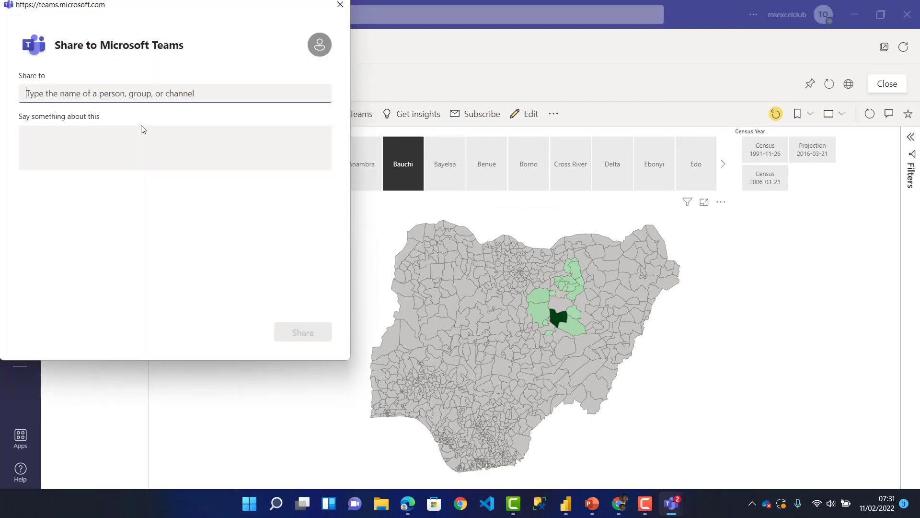
{"action": "left_click", "coordinate": [85, 98]}
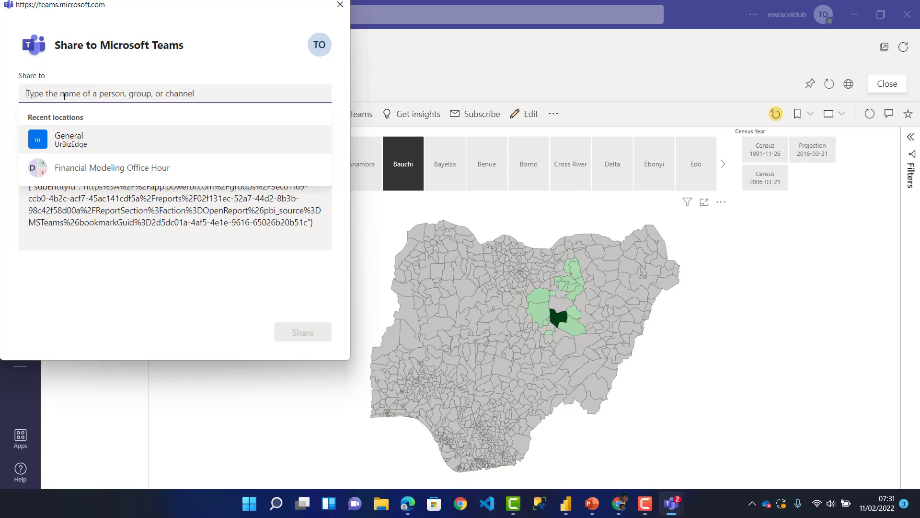
{"action": "left_click", "coordinate": [60, 136]}
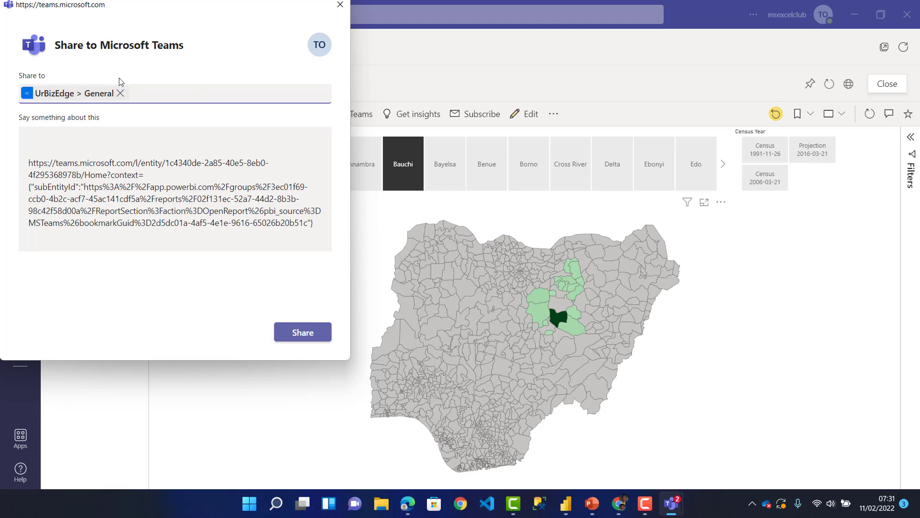
{"action": "left_click", "coordinate": [297, 337]}
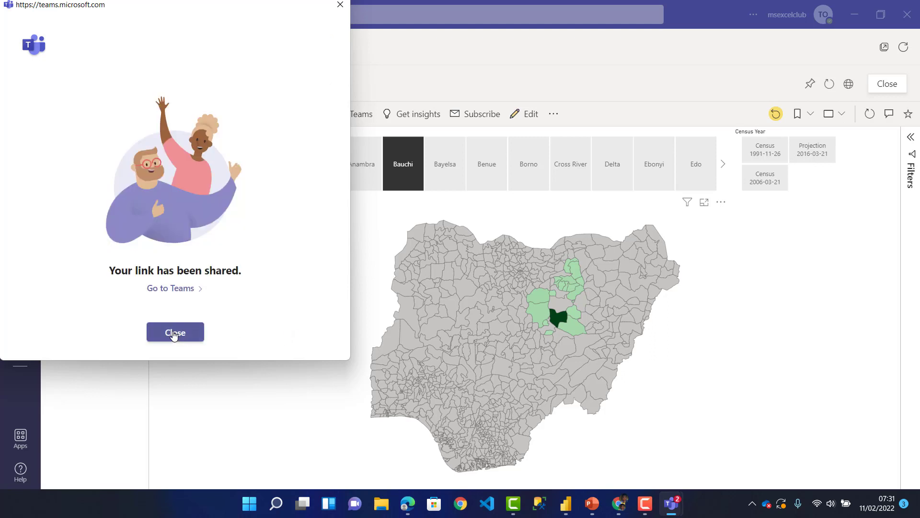
{"action": "left_click", "coordinate": [174, 334]}
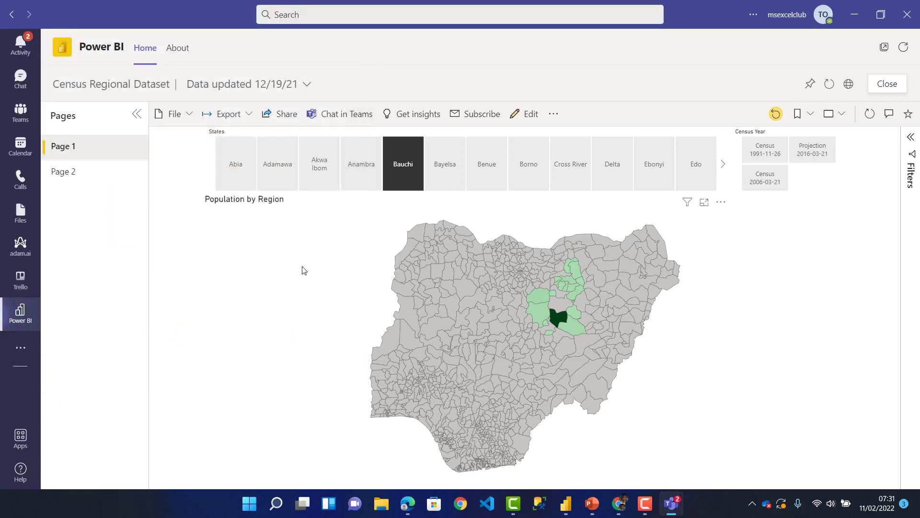
Filter the Population by Region map by Abia, Adamawa and Akwa Ibom in turn using the States slicer.
{"action": "left_click", "coordinate": [226, 177]}
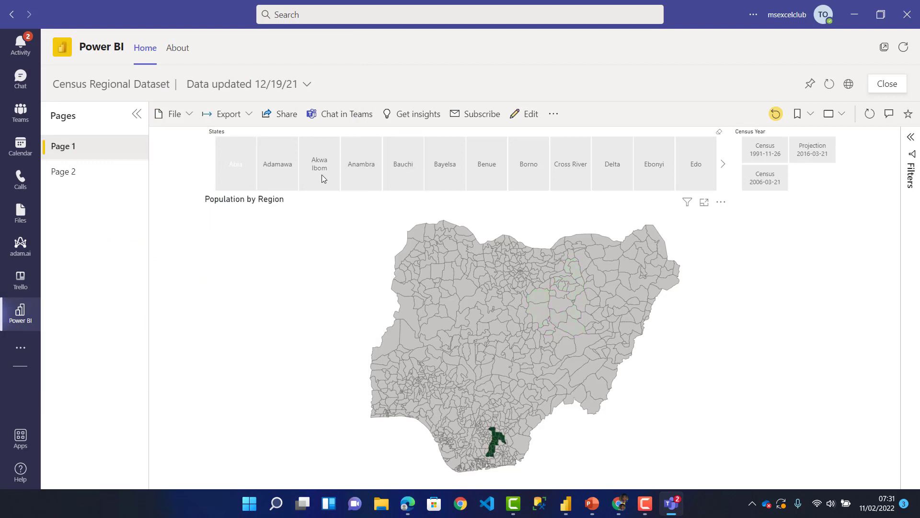
{"action": "left_click", "coordinate": [277, 177]}
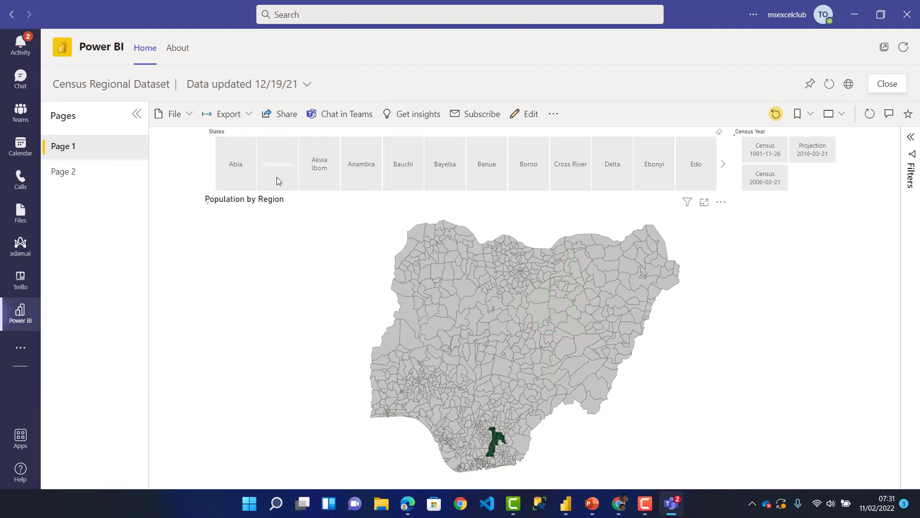
{"action": "left_click", "coordinate": [324, 179]}
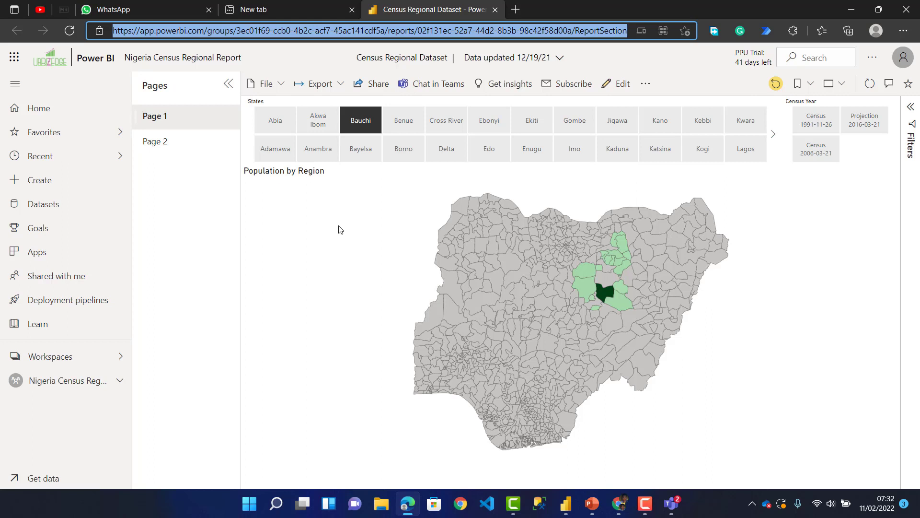
Filter the browser report's population map by Delta, Benue, Bayelsa, Bauchi, Anambra and Akwa Ibom in turn.
{"action": "left_click", "coordinate": [445, 148]}
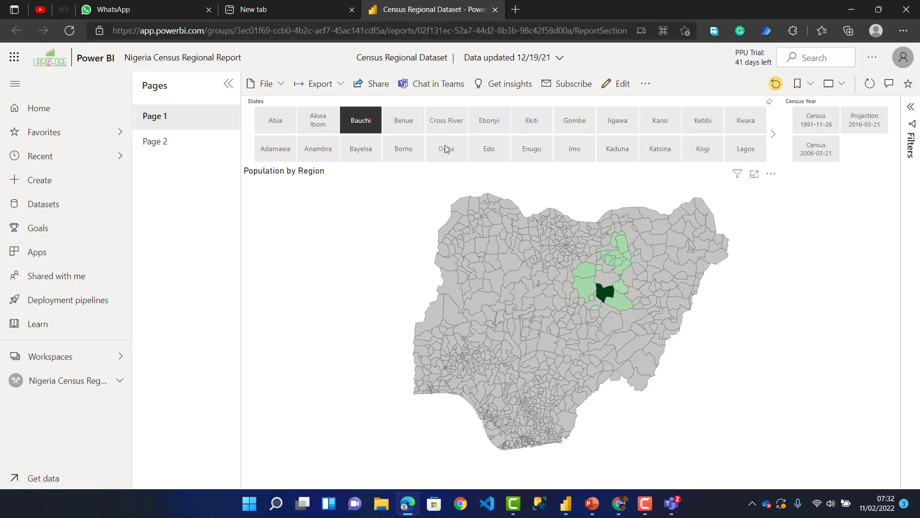
{"action": "left_click", "coordinate": [532, 134]}
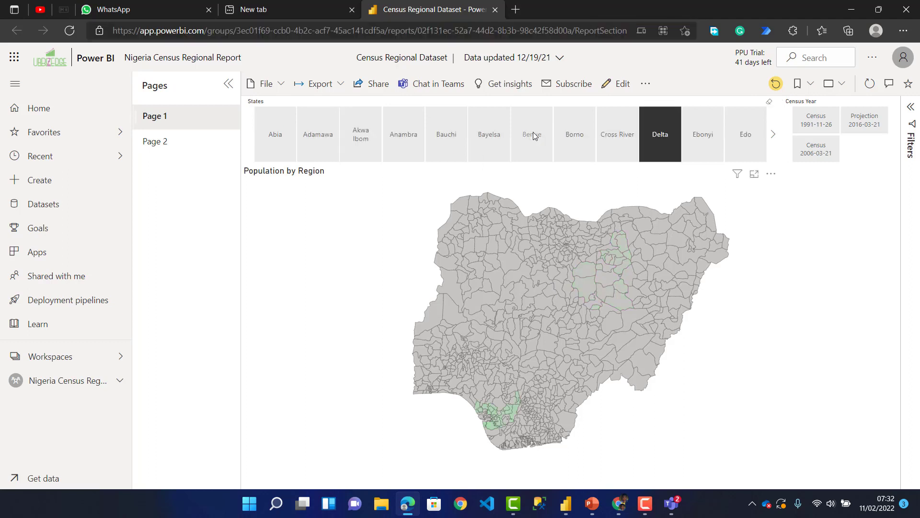
{"action": "left_click", "coordinate": [481, 139]}
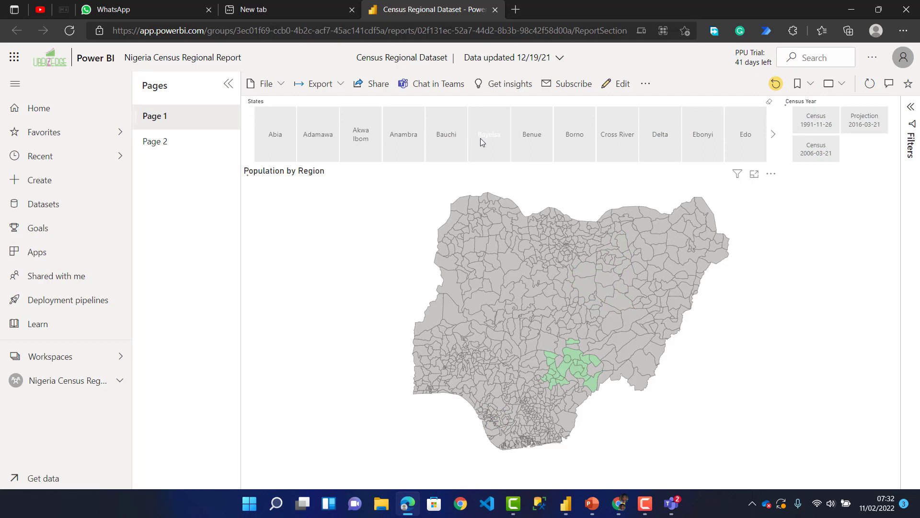
{"action": "left_click", "coordinate": [442, 142]}
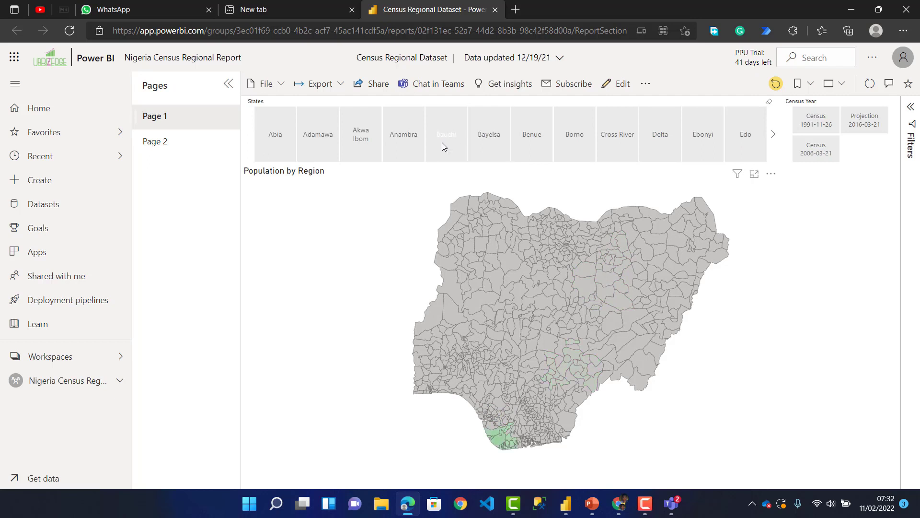
{"action": "left_click", "coordinate": [396, 135]}
{"action": "left_click", "coordinate": [356, 134]}
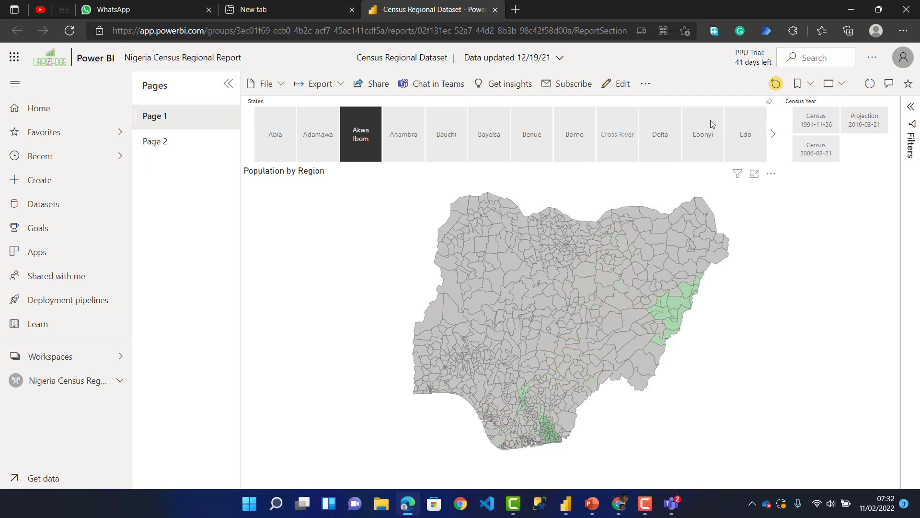
Filter the Population by Region map by Gombe and then by Imo from the further states in the slicer.
{"action": "left_click", "coordinate": [772, 136]}
{"action": "left_click", "coordinate": [773, 136]}
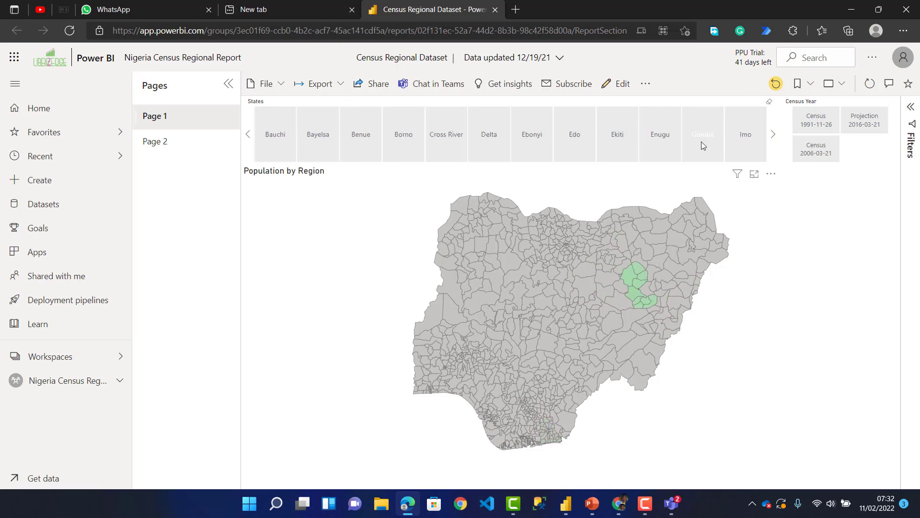
{"action": "left_click", "coordinate": [749, 133]}
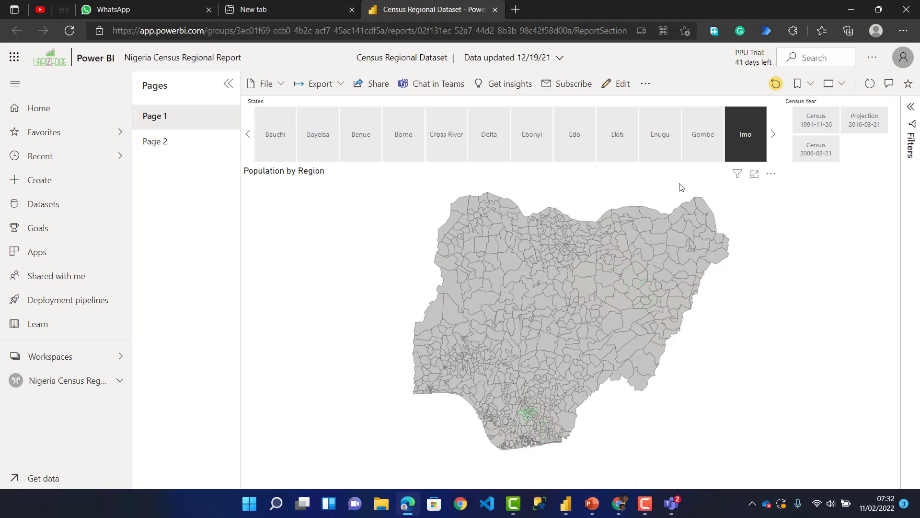